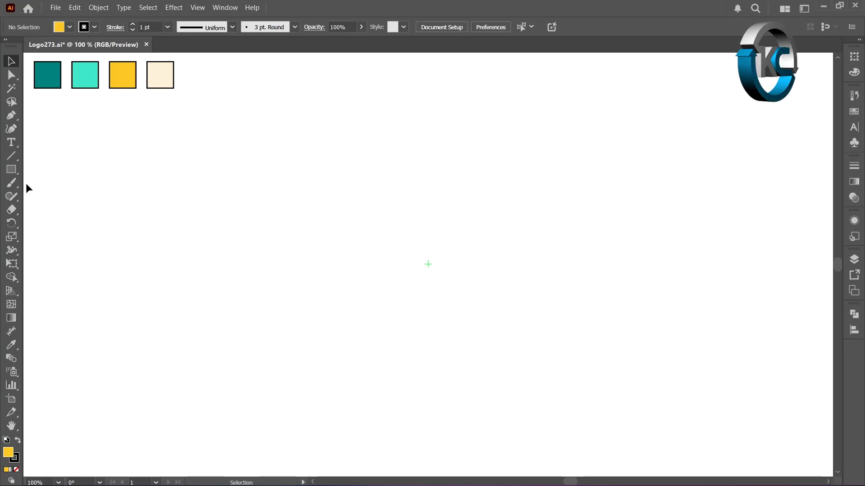
Draw a 35 × 35 px square centred on the artboard's centre mark with the Rectangle tool.
right_click(11, 169)
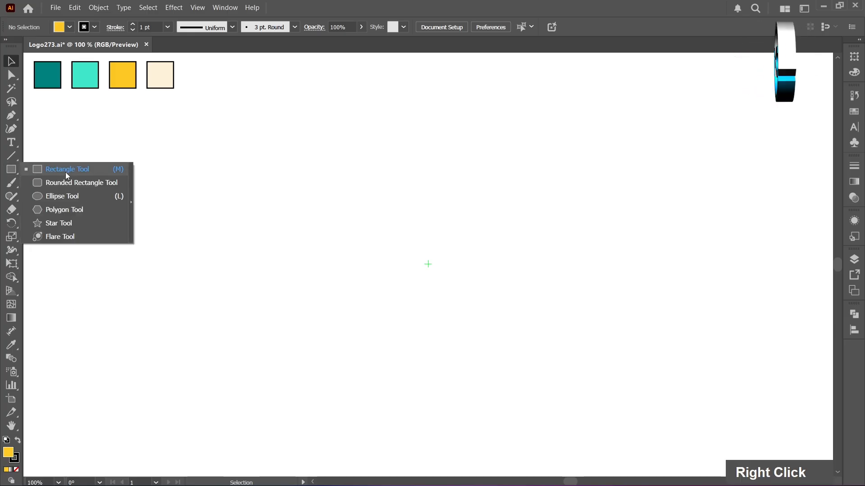
click(66, 172)
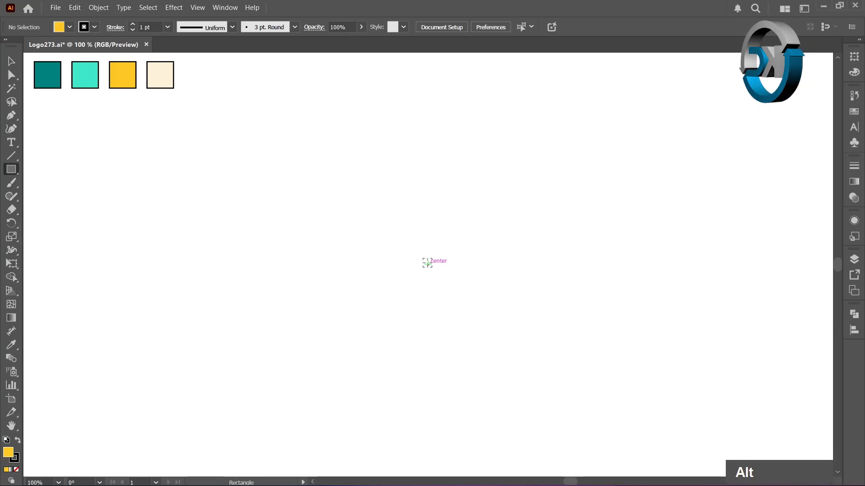
alt+click(428, 266)
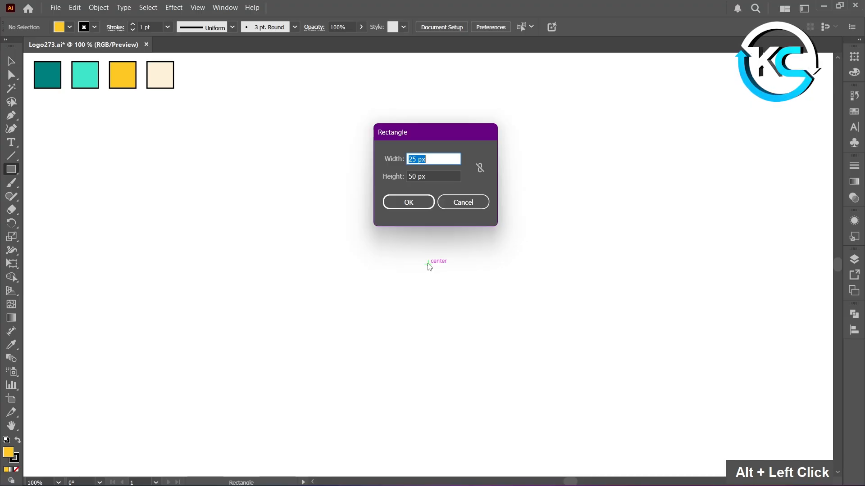
text(35)
key(Tab)
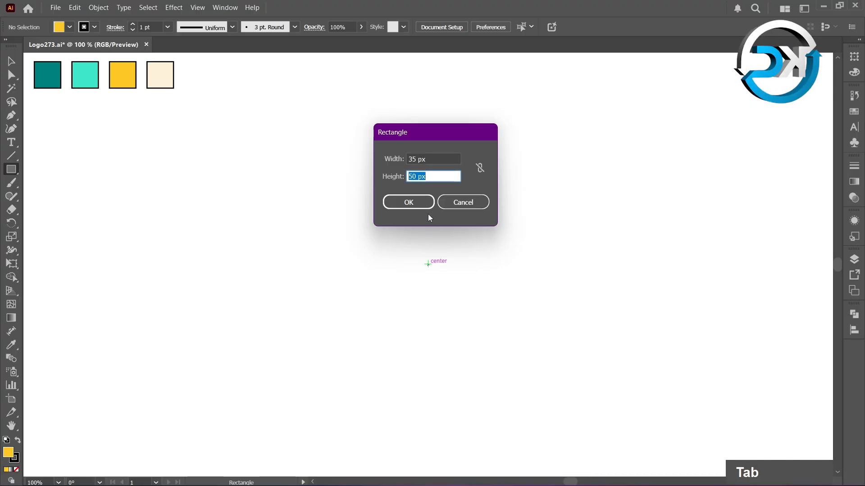
text(35)
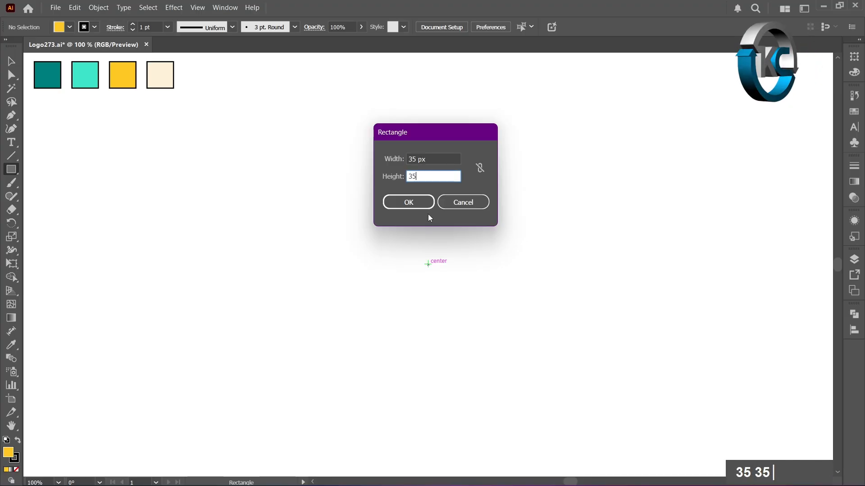
click(418, 206)
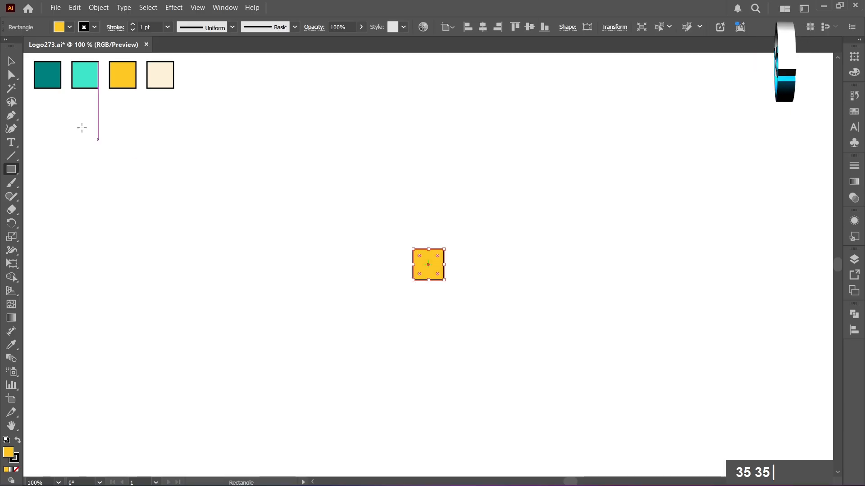
Duplicate the square edge to edge toward the right three times to form a row of four squares.
click(13, 63)
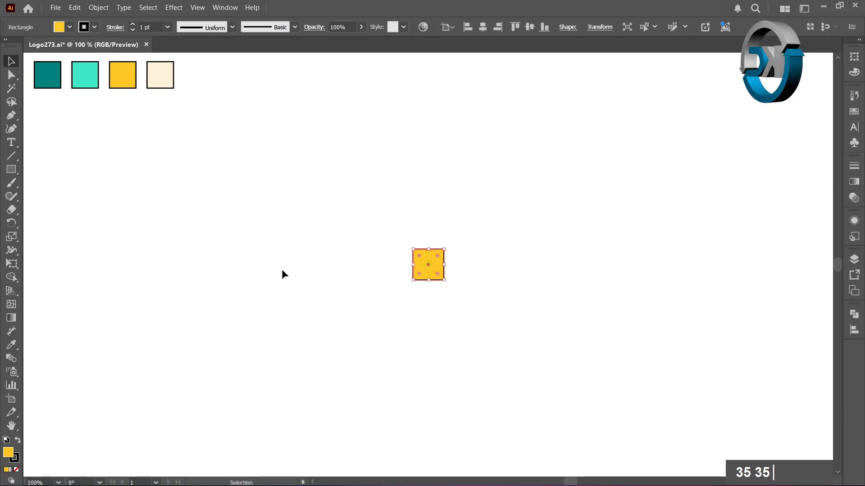
drag(427, 273, 458, 279)
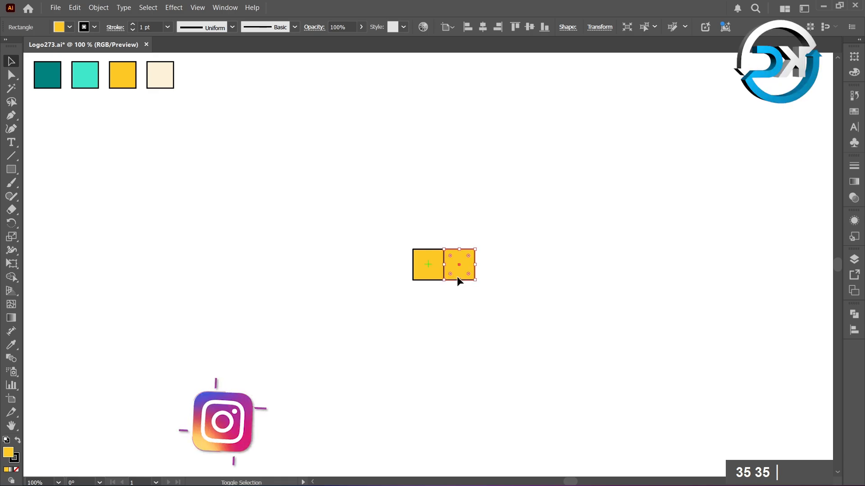
key(ctrl)
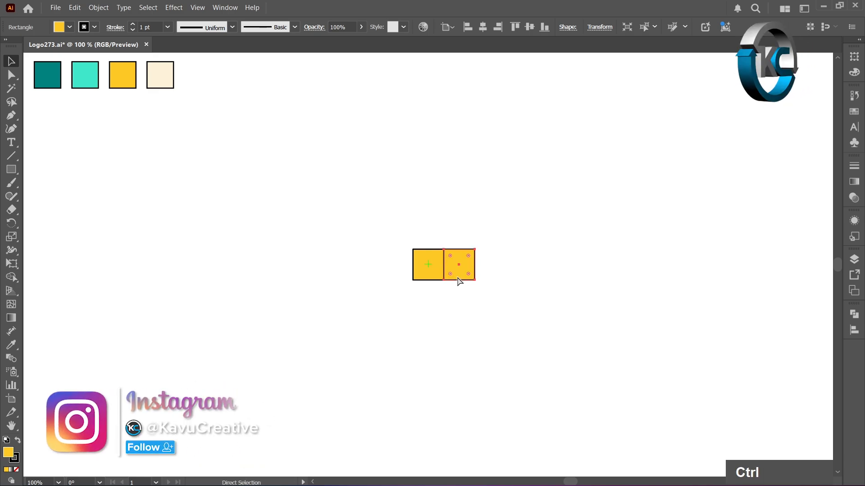
key(ctrl+d)
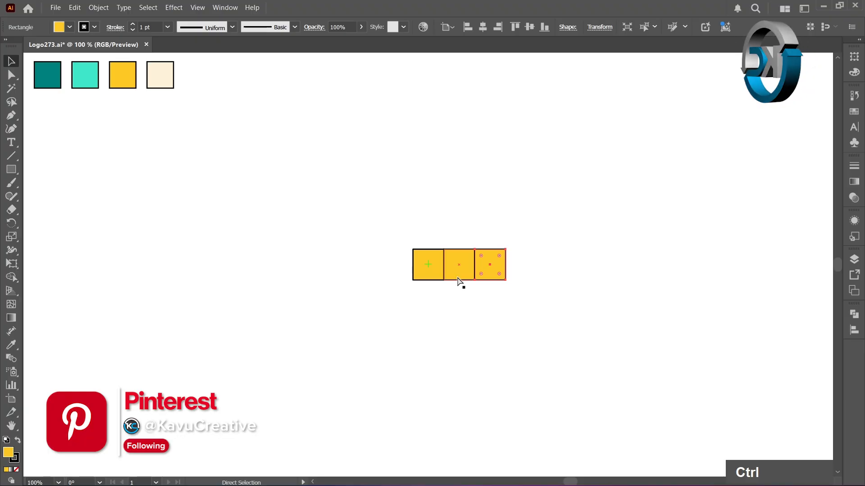
key(ctrl+d)
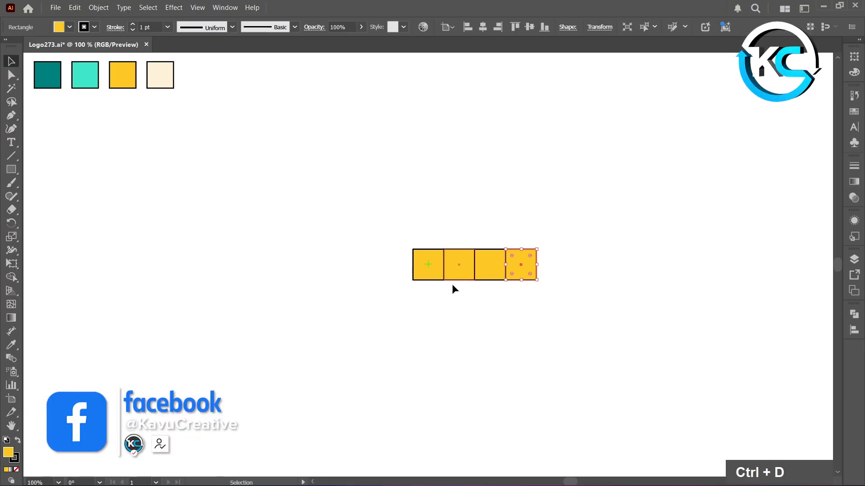
click(480, 297)
Duplicate the row of four squares upward three times to build a 4 × 4 grid.
drag(389, 236, 517, 239)
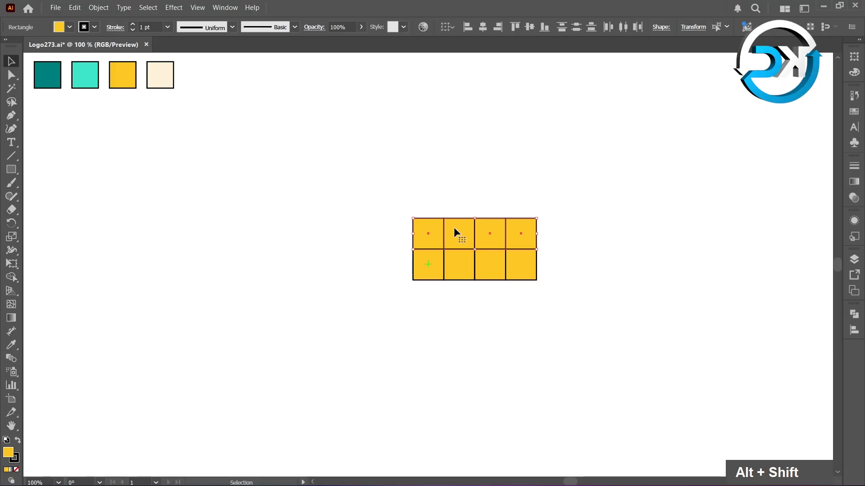
key(ctrl)
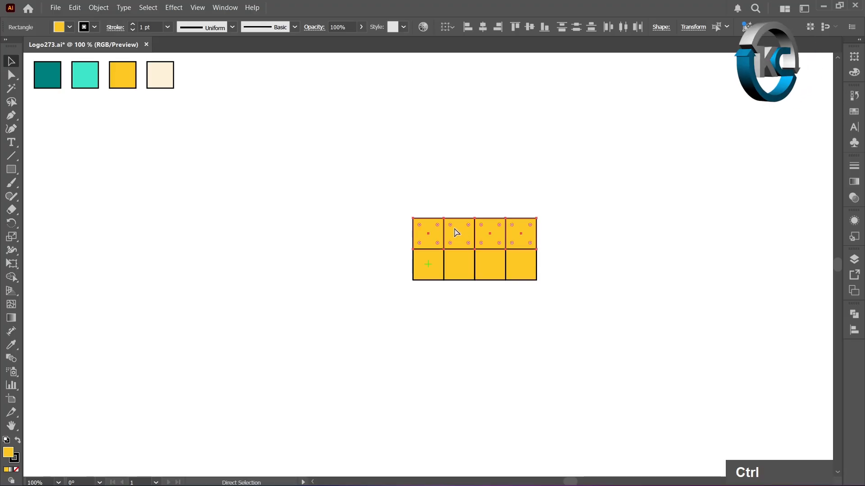
key(ctrl+d)
key(ctrl)
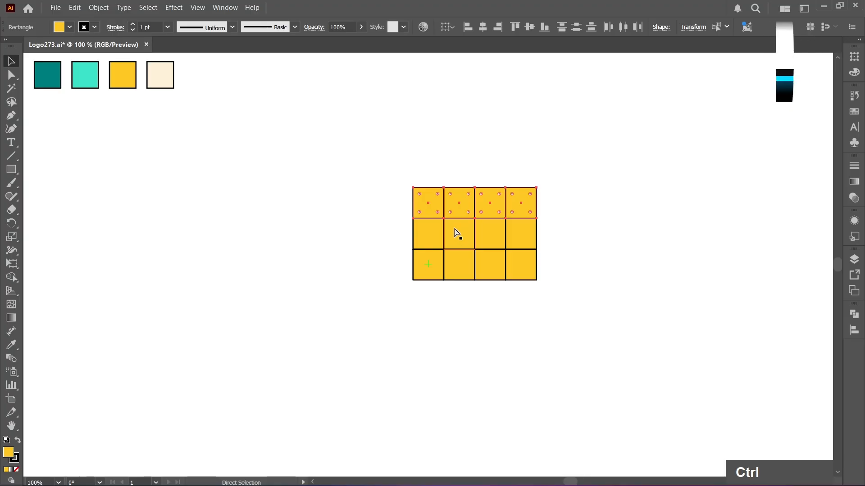
key(ctrl+d)
click(482, 319)
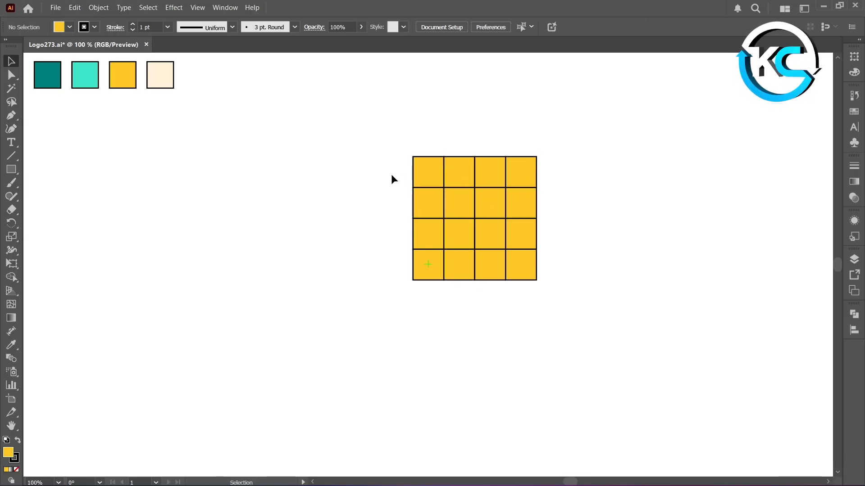
Move the whole grid so that its lower-left corner sits on the artboard's centre mark.
drag(395, 138, 577, 284)
drag(425, 272, 441, 263)
click(404, 255)
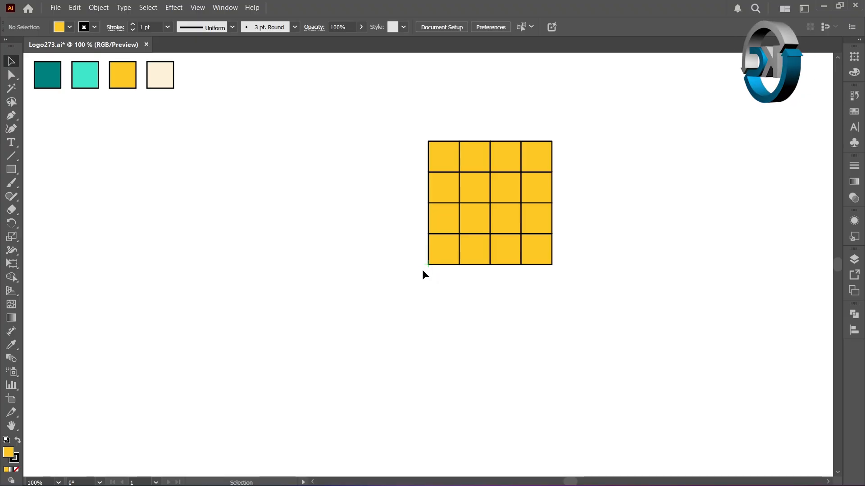
Fully round only the upper-left corner of each of the first three squares in the grid's top row.
click(437, 164)
drag(435, 148, 473, 191)
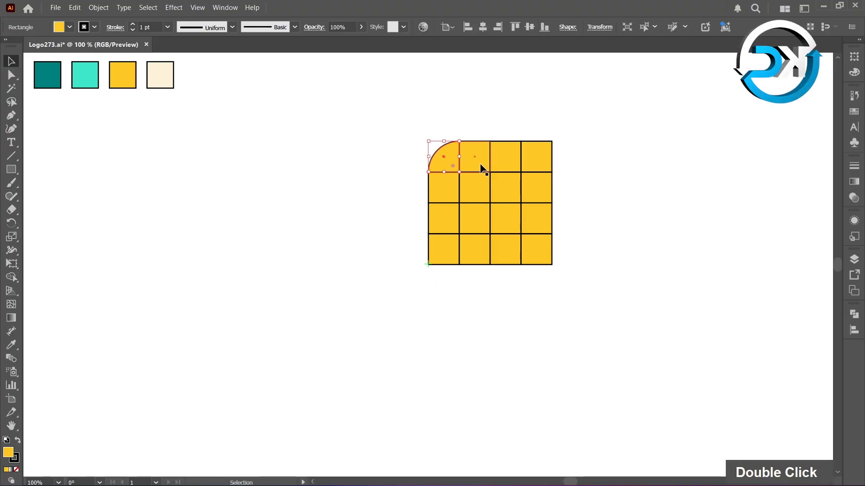
drag(466, 147, 492, 176)
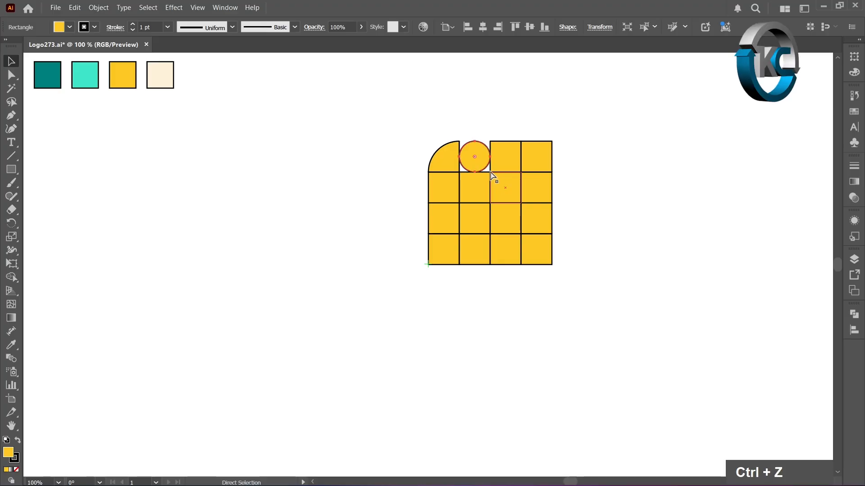
click(466, 149)
drag(466, 149, 518, 176)
Round row two's second square and row three's second and third squares into circles, and fully round the lower-right corner of row two's first square.
click(483, 192)
drag(466, 180, 498, 240)
click(504, 225)
drag(496, 210, 507, 245)
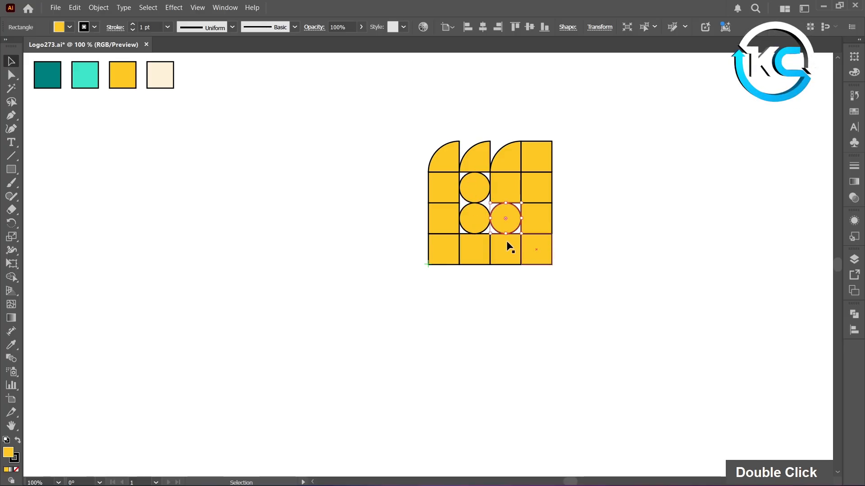
click(454, 197)
drag(453, 196, 408, 151)
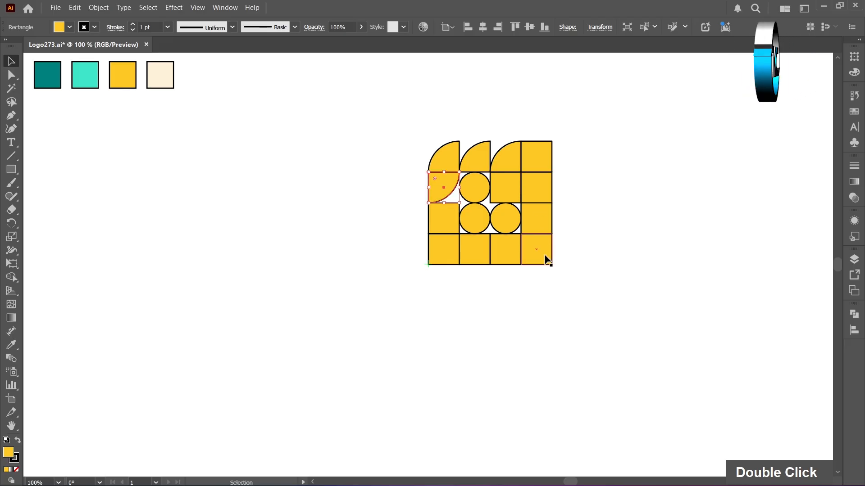
drag(544, 259, 511, 212)
key(ctrl+z)
key(ctrl+z)
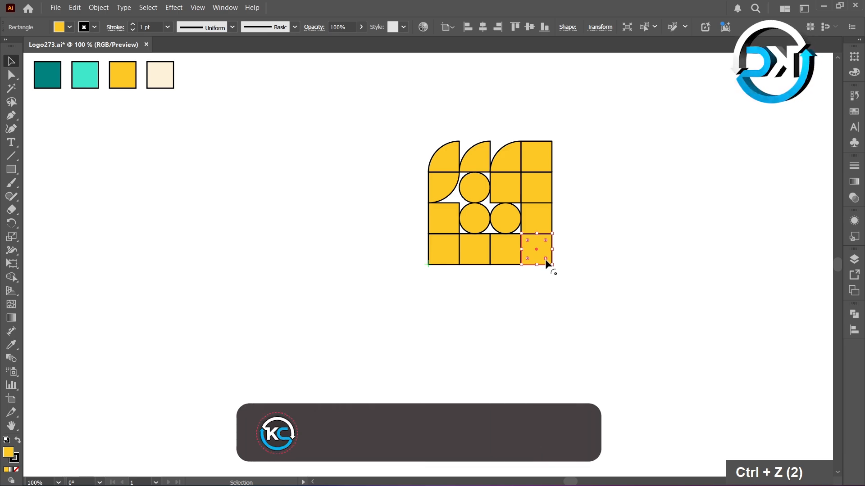
Fully round only the lower-right corner of each of the lower three squares in the grid's last column.
double_click(545, 259)
drag(545, 258, 496, 151)
click(529, 218)
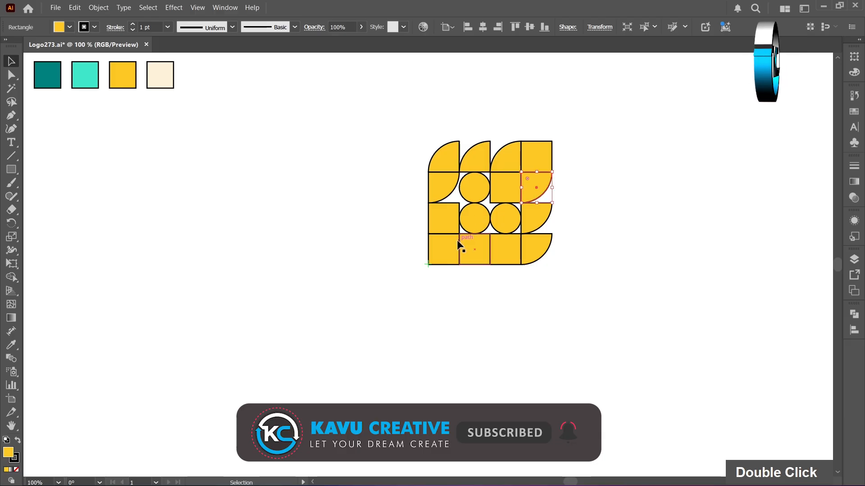
In the bottom row, fully round the upper-right corner of the first square and the upper-left corner of the third square.
click(451, 245)
drag(453, 239, 434, 307)
click(468, 317)
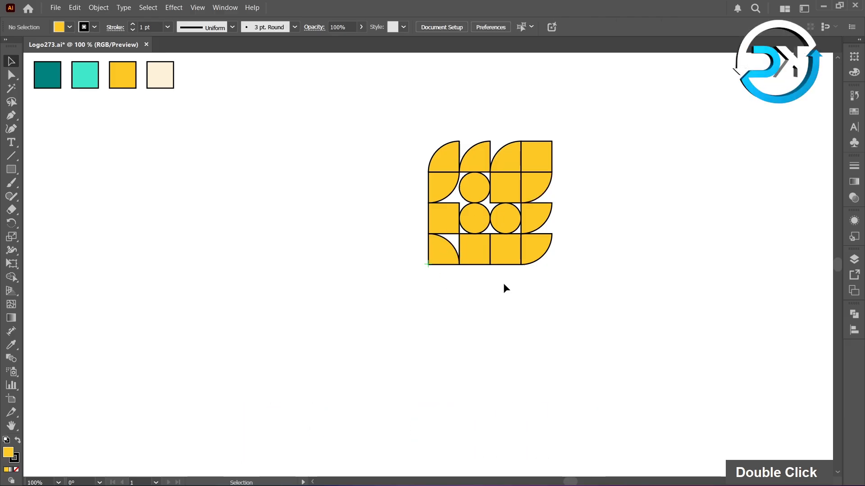
click(510, 255)
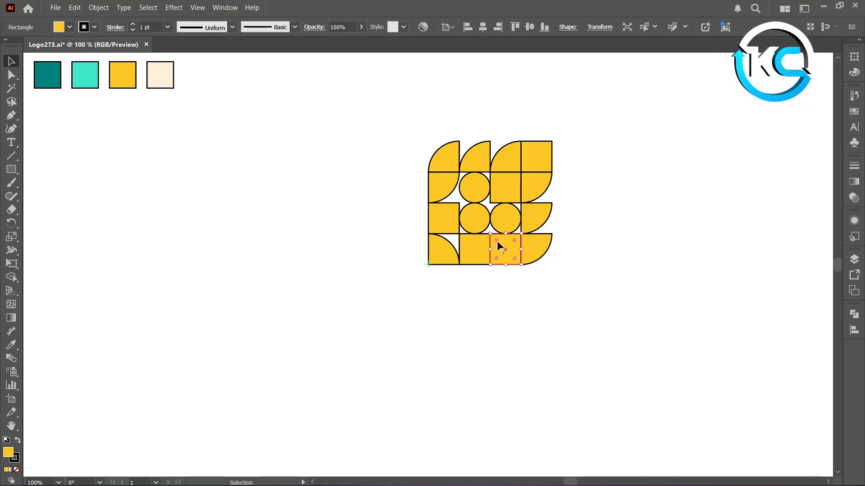
drag(496, 240, 544, 295)
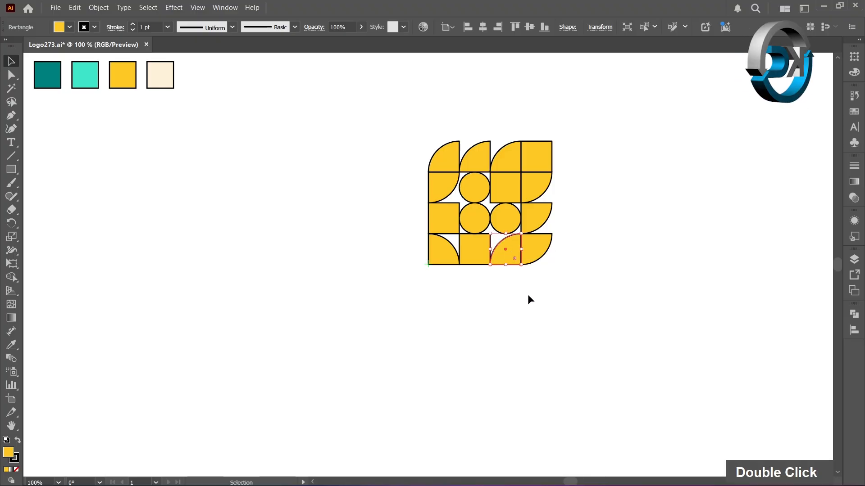
click(528, 296)
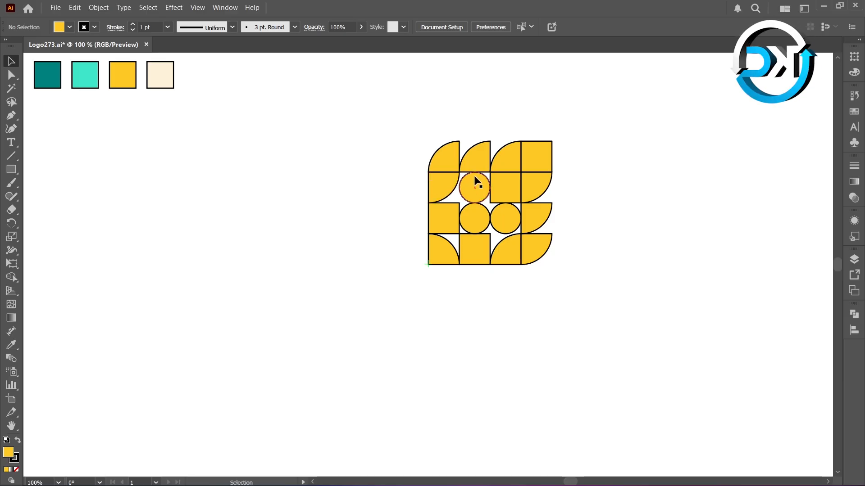
Apply the cream swatch colour with the Eyedropper to the grid's upper-right square, row two's circle and row three's right-hand circle.
click(549, 161)
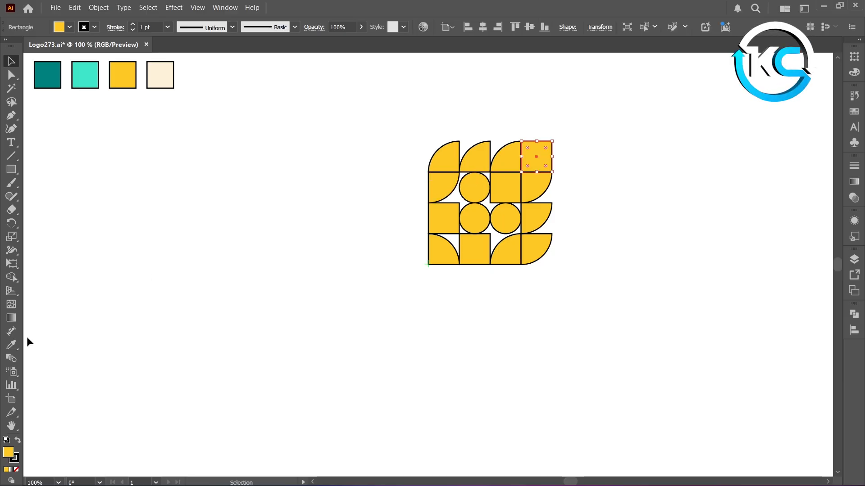
click(15, 345)
click(82, 76)
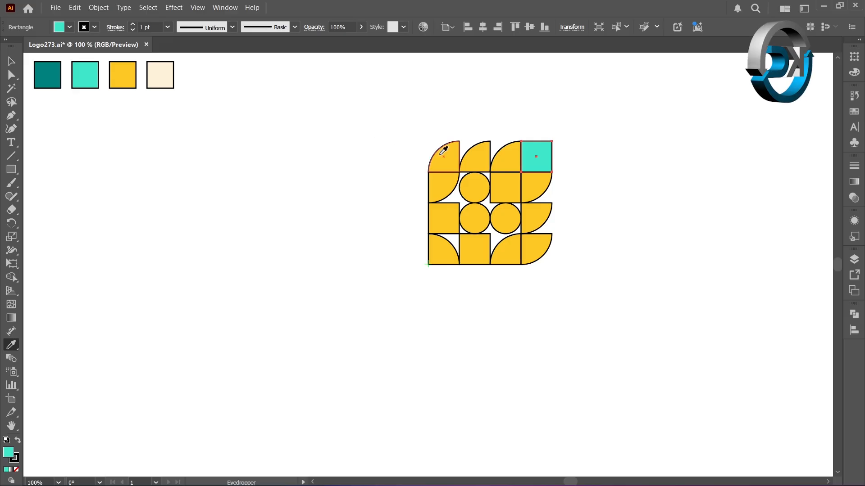
key(ctrl+z)
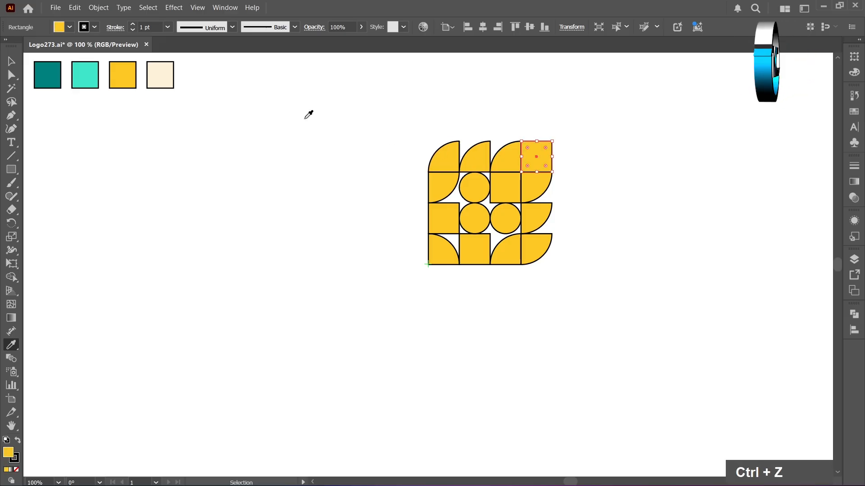
click(166, 64)
ctrl+click(476, 188)
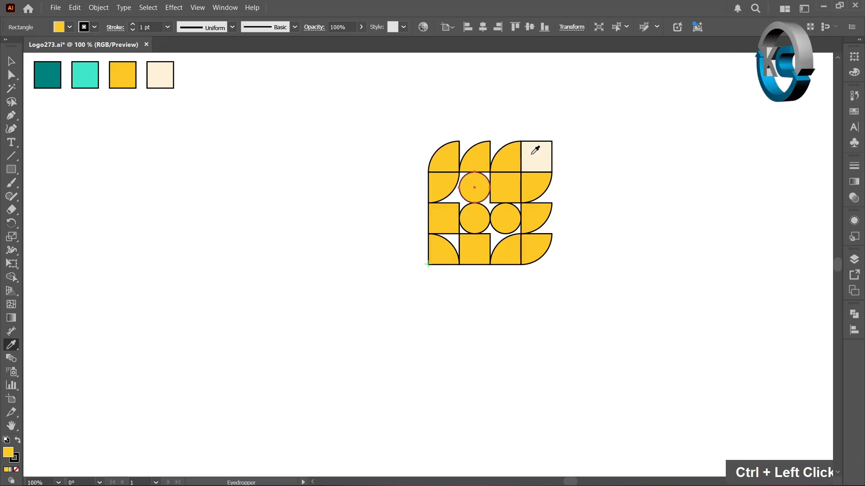
click(533, 149)
ctrl+click(513, 217)
click(537, 157)
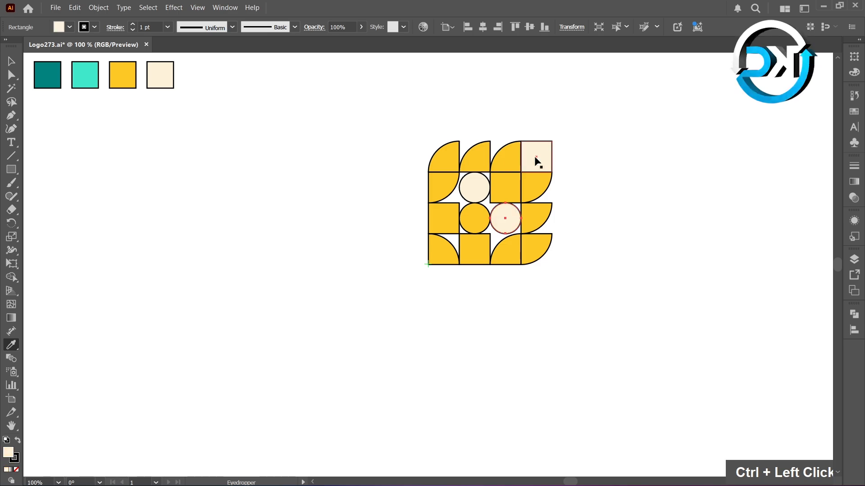
Apply the turquoise swatch colour to row one's third shape, row two's fourth shape, row three's first square and row four's second square.
ctrl+click(505, 156)
click(81, 67)
ctrl+click(525, 185)
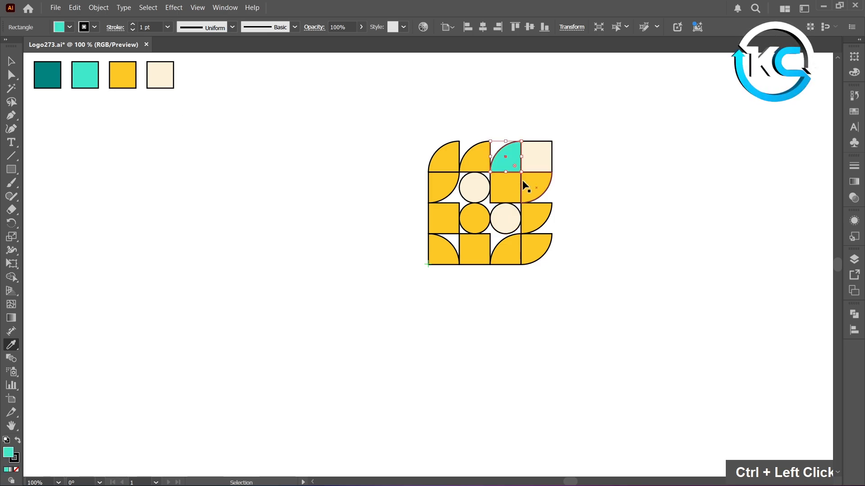
click(510, 159)
ctrl+click(445, 217)
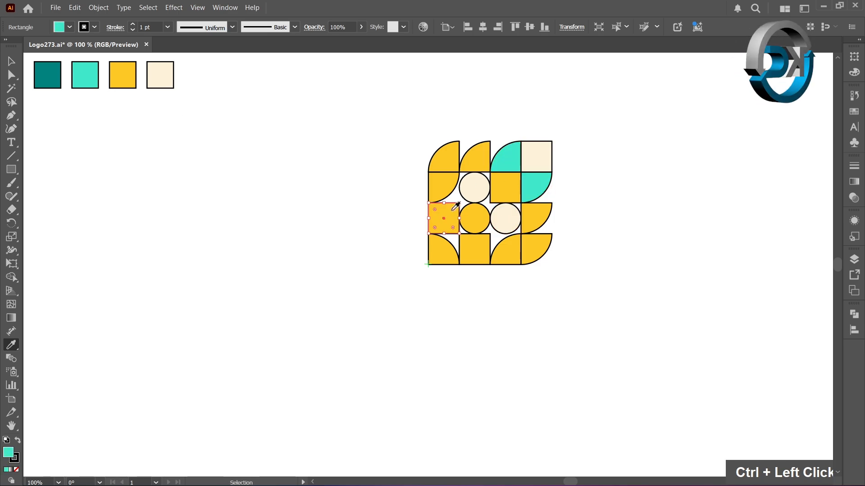
click(506, 157)
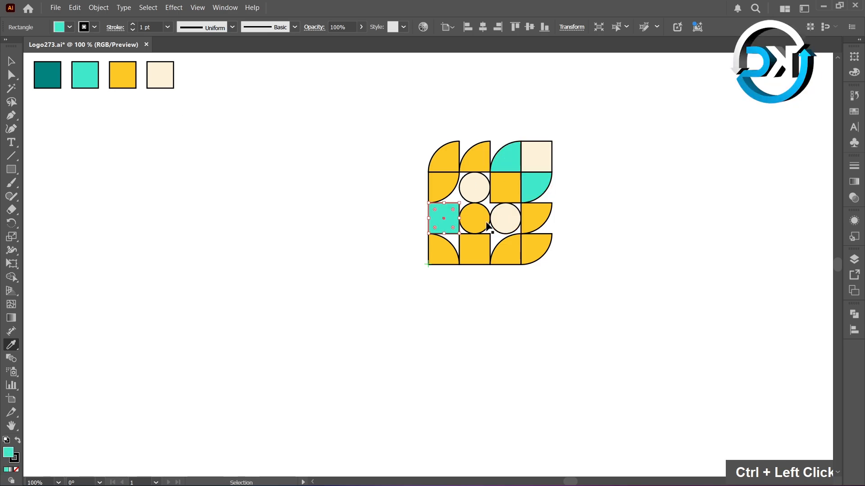
ctrl+click(474, 247)
Apply the dark teal swatch colour to row two's third square and to the grid's upper-left, lower-left and lower-right corner shapes.
ctrl+click(507, 192)
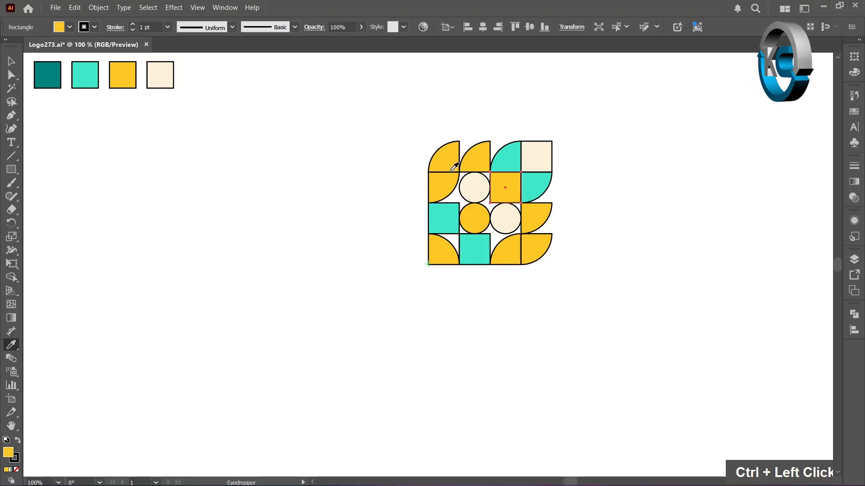
click(47, 75)
ctrl+click(436, 248)
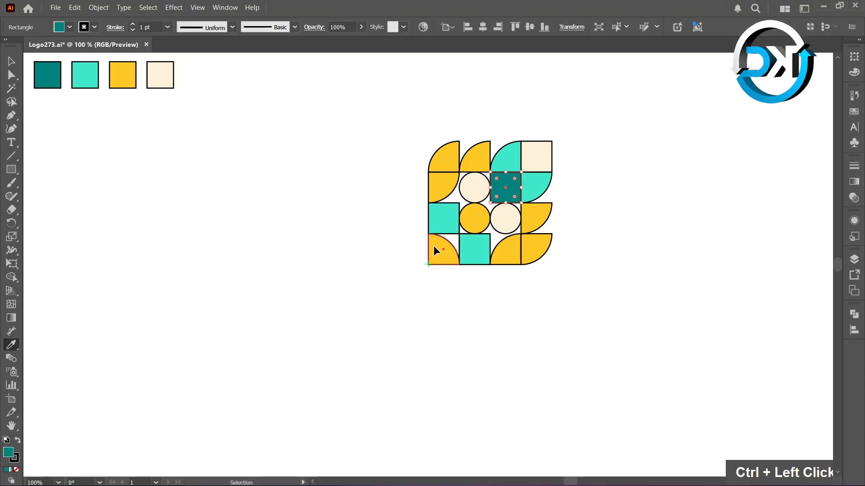
click(504, 186)
ctrl+click(454, 170)
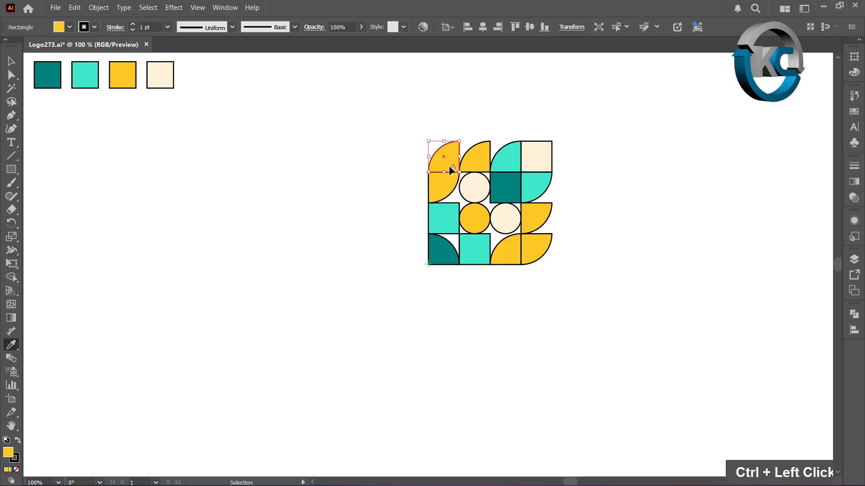
click(511, 189)
ctrl+click(541, 243)
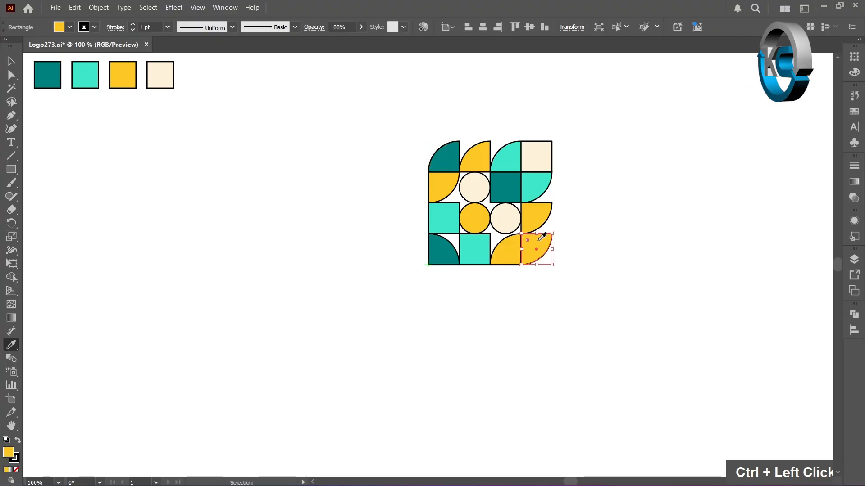
click(517, 192)
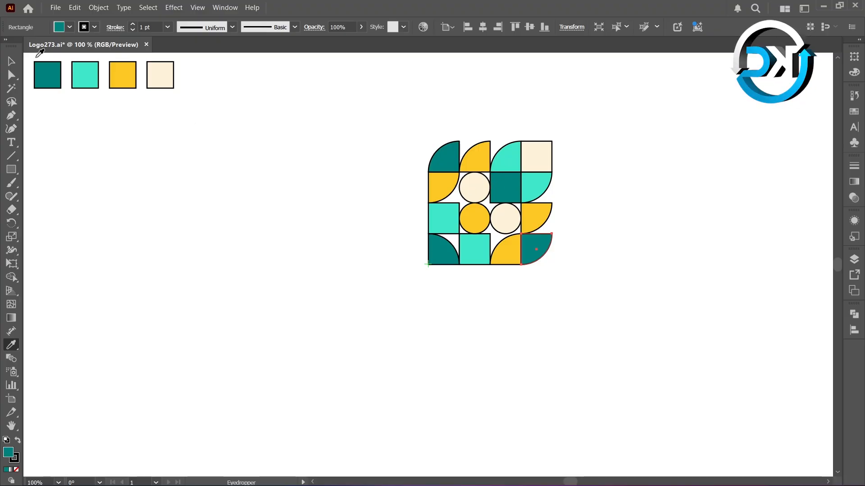
click(10, 62)
double_click(332, 274)
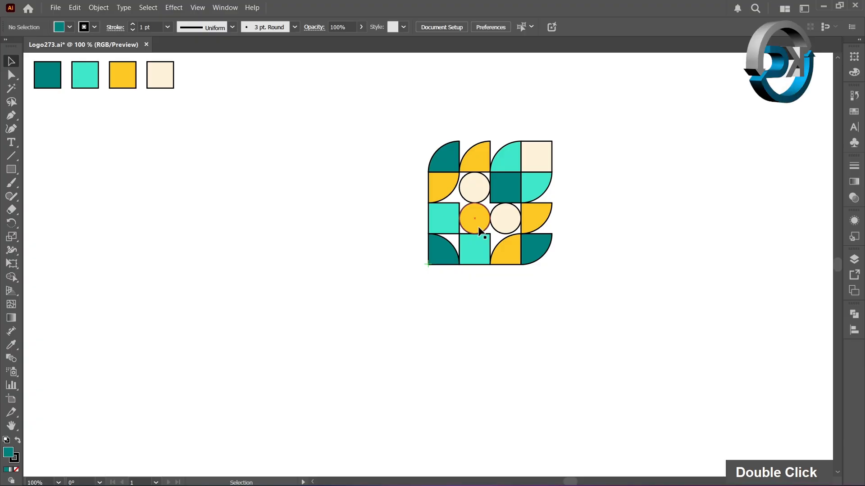
Rotate copies of the whole tile by 90° about its lower-left corner until four tiles form a full square pattern.
drag(479, 171, 609, 261)
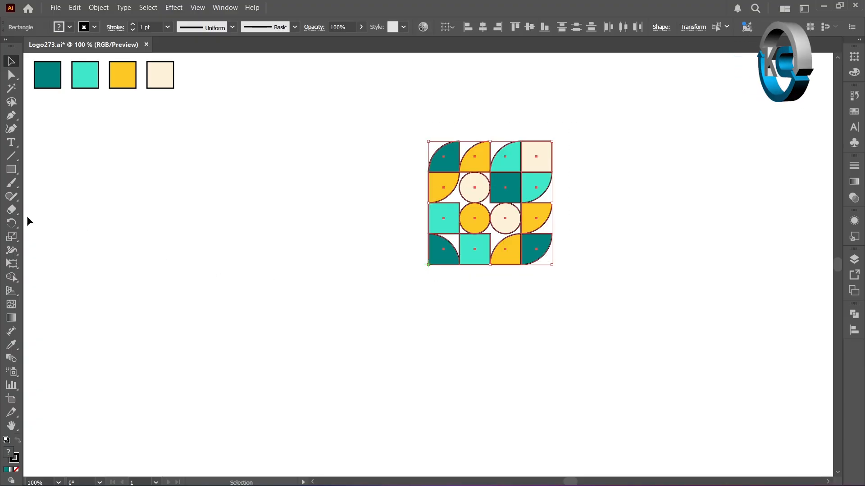
click(14, 223)
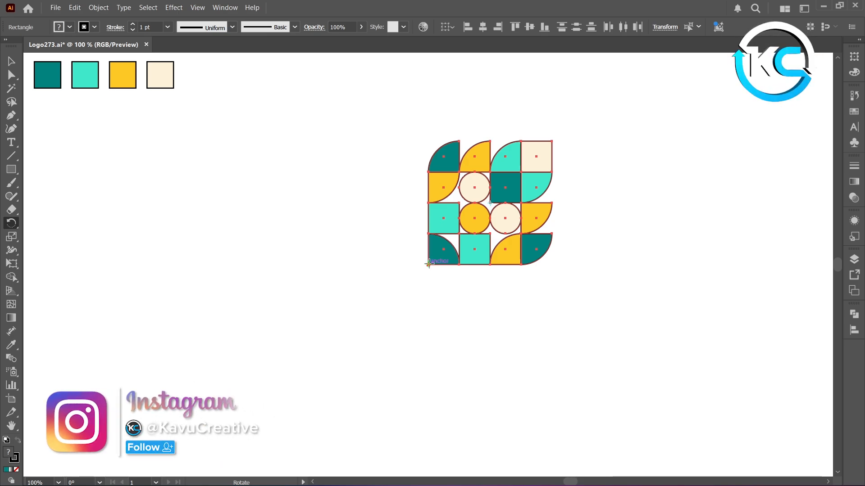
alt+click(428, 264)
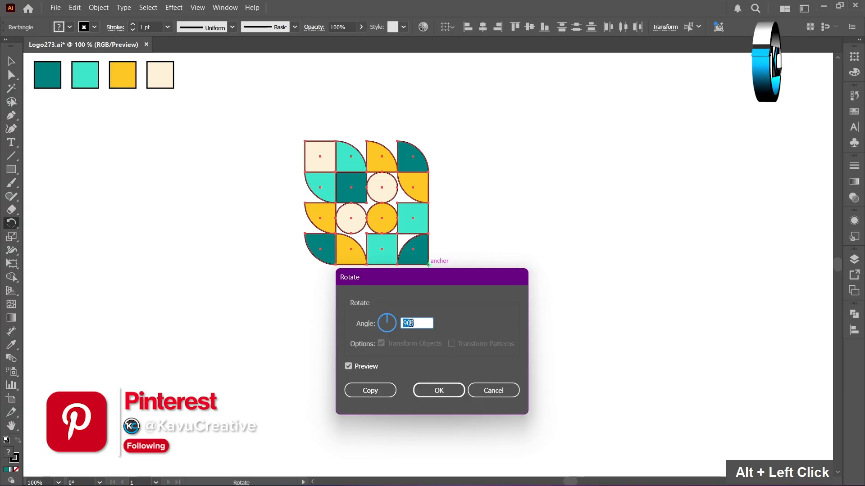
click(371, 391)
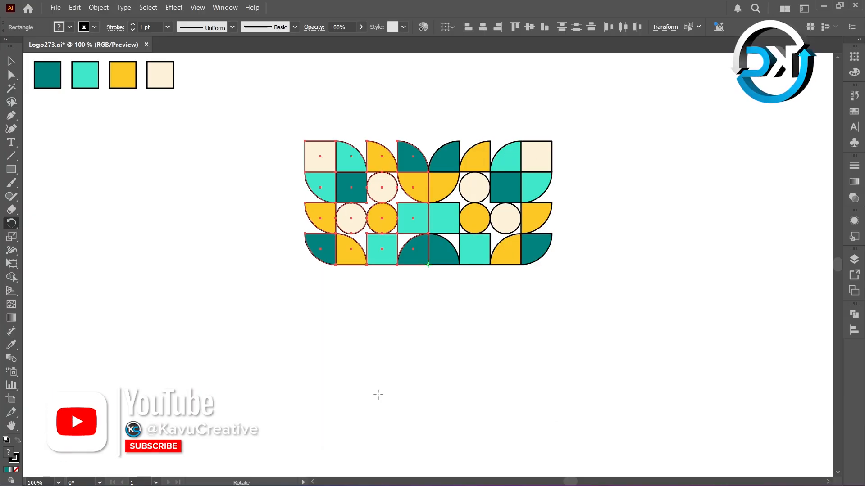
key(ctrl+d)
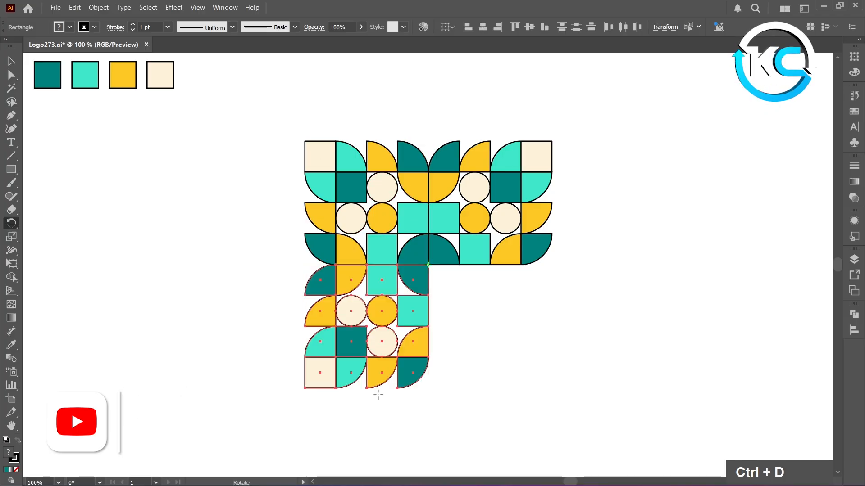
key(ctrl+d)
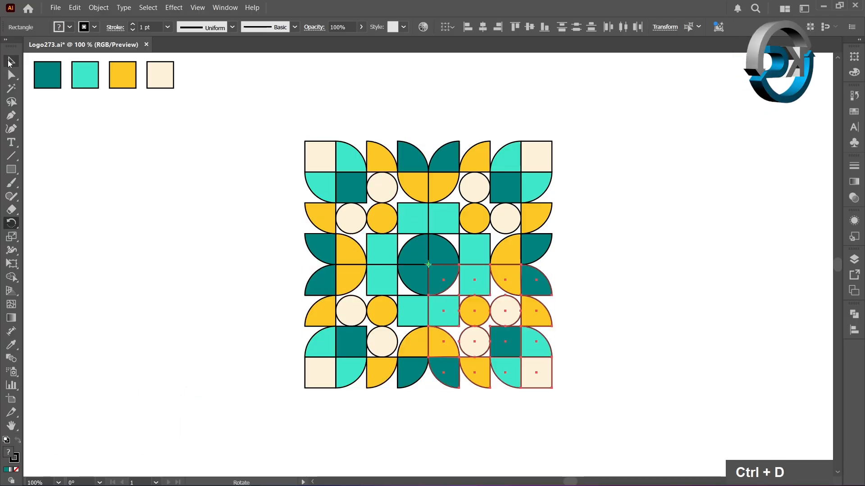
click(9, 63)
double_click(119, 232)
Pick up the yellow swatch and merge each pair of adjoining yellow quarter circles into a half circle with Shape Builder.
click(14, 346)
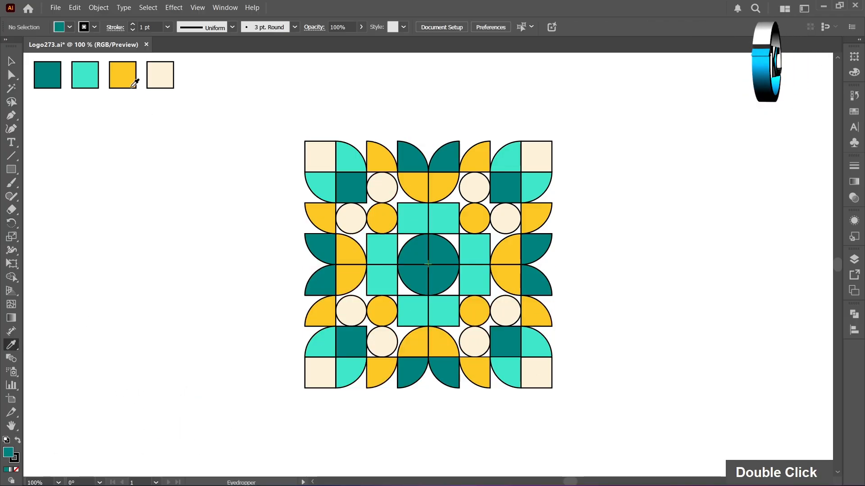
click(113, 80)
click(21, 60)
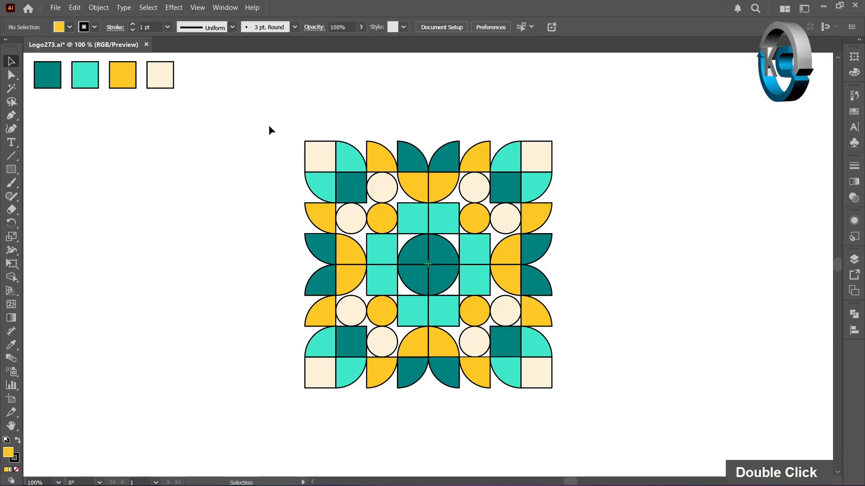
drag(281, 115, 654, 410)
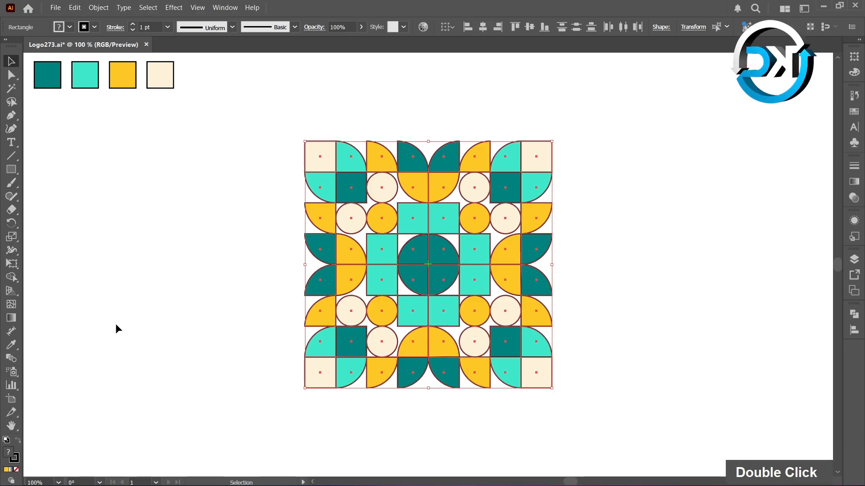
click(14, 283)
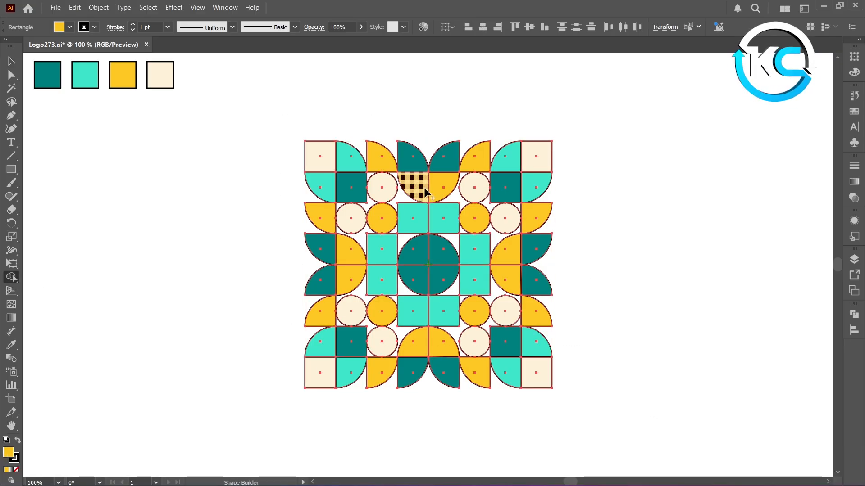
drag(414, 184, 450, 185)
drag(352, 252, 354, 284)
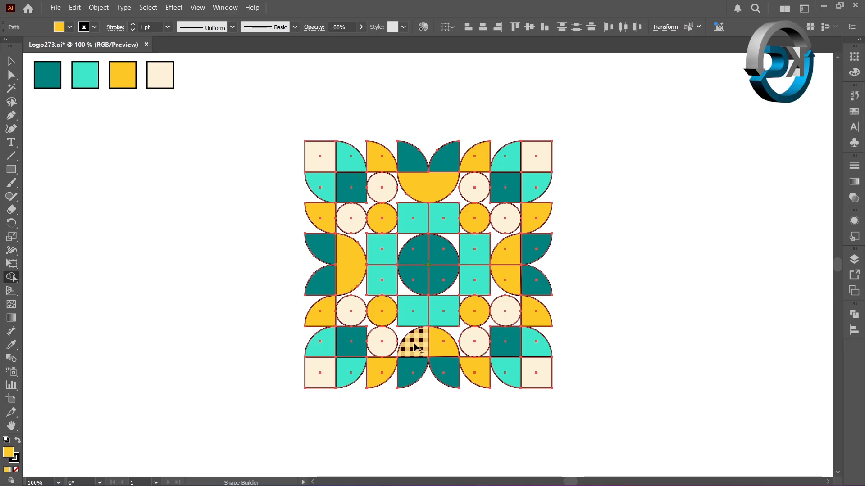
drag(414, 342, 450, 343)
drag(509, 276, 509, 278)
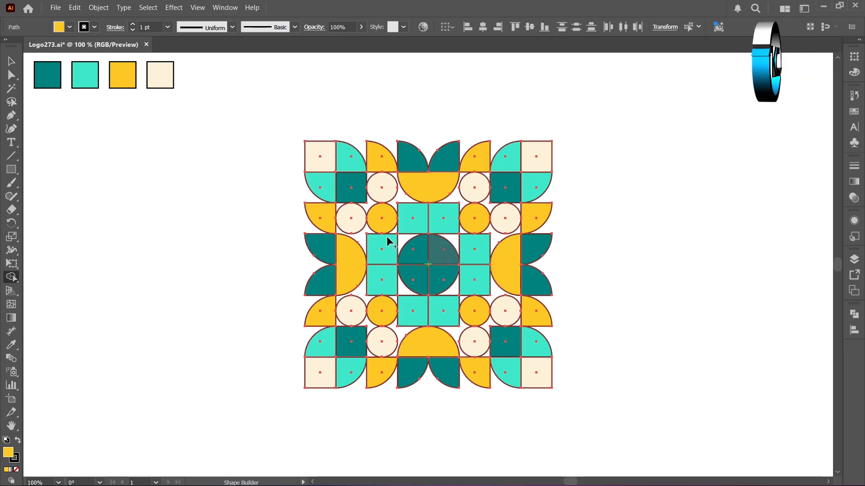
click(12, 61)
double_click(47, 295)
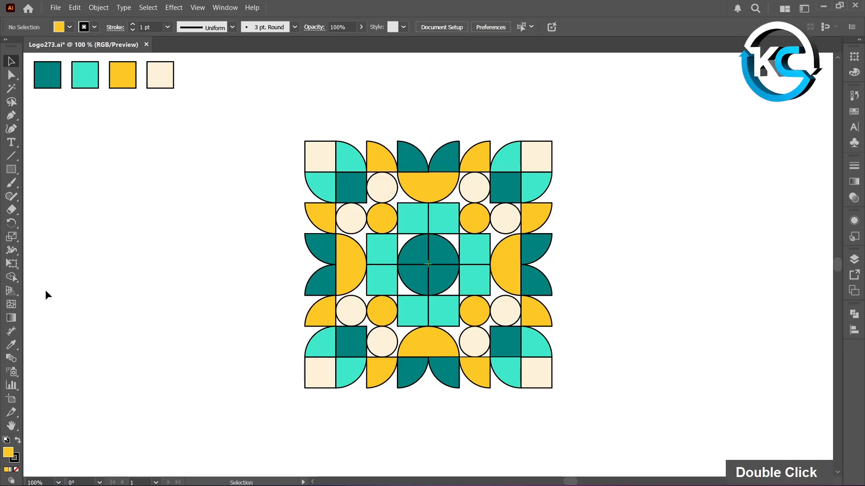
With the dark teal swatch, use Shape Builder to merge the central quarters into one circle and each adjoining turquoise square pair into a rectangle.
click(16, 341)
click(53, 80)
key(v)
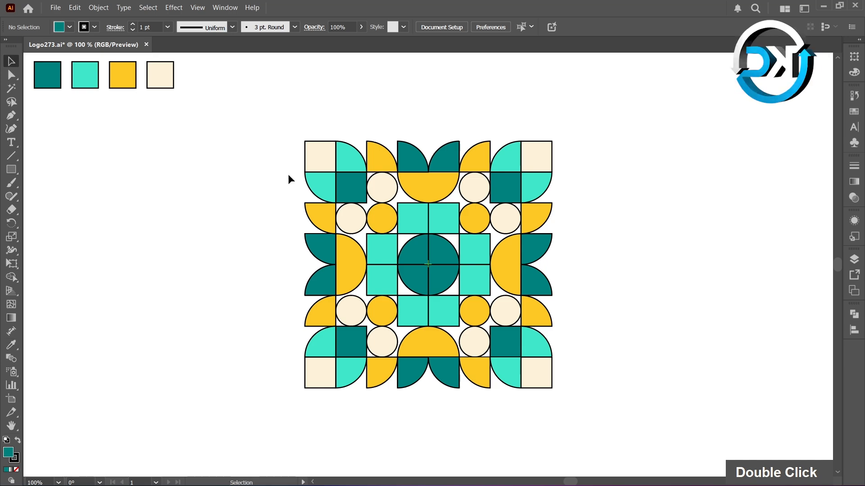
drag(281, 122, 572, 399)
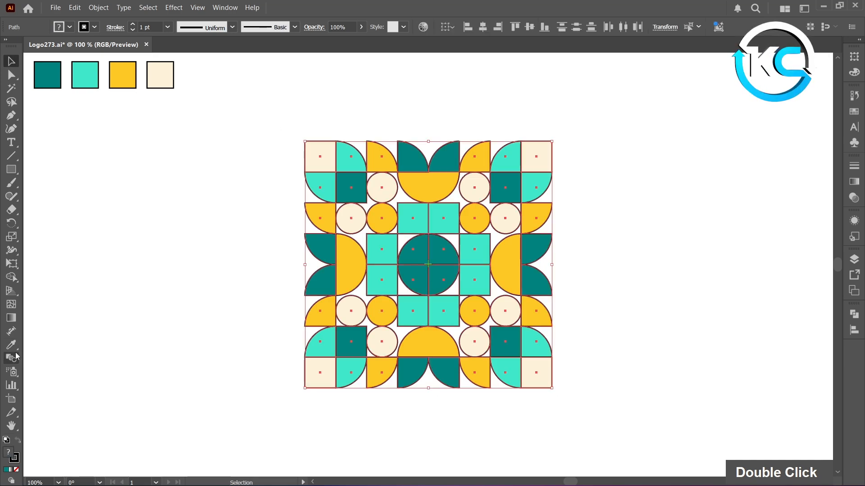
click(17, 281)
mouse_move(436, 251)
mouse_down()
mouse_move(432, 277)
mouse_move(440, 258)
mouse_up()
mouse_move(436, 221)
mouse_down()
mouse_move(413, 230)
mouse_move(388, 283)
mouse_up()
drag(419, 308, 444, 309)
drag(473, 250, 475, 279)
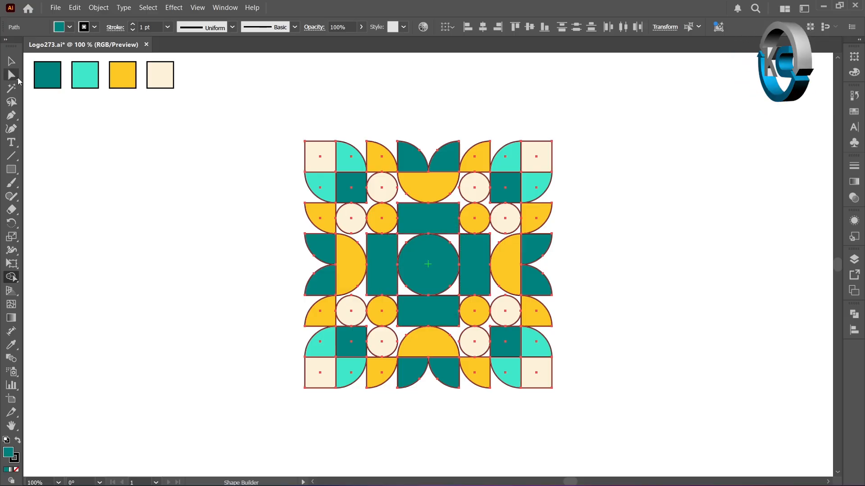
Recolour the four rectangles around the central circle turquoise with the Eyedropper.
click(11, 61)
double_click(392, 270)
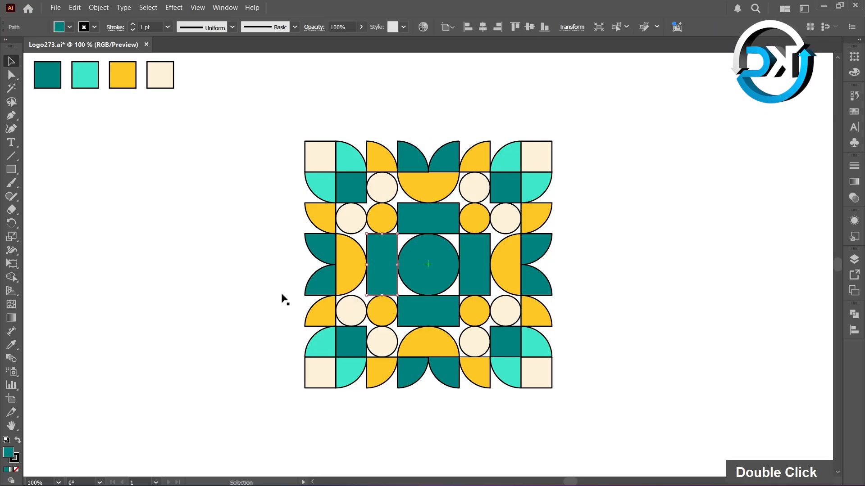
click(13, 346)
click(538, 185)
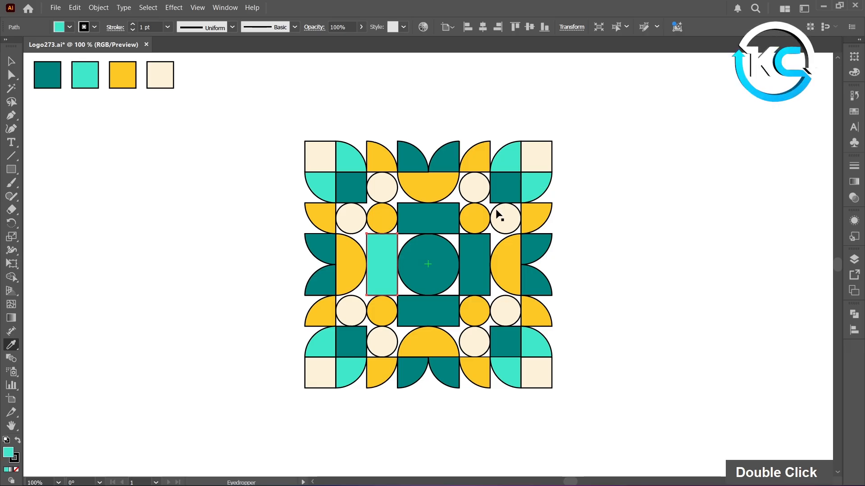
ctrl+click(484, 252)
click(547, 186)
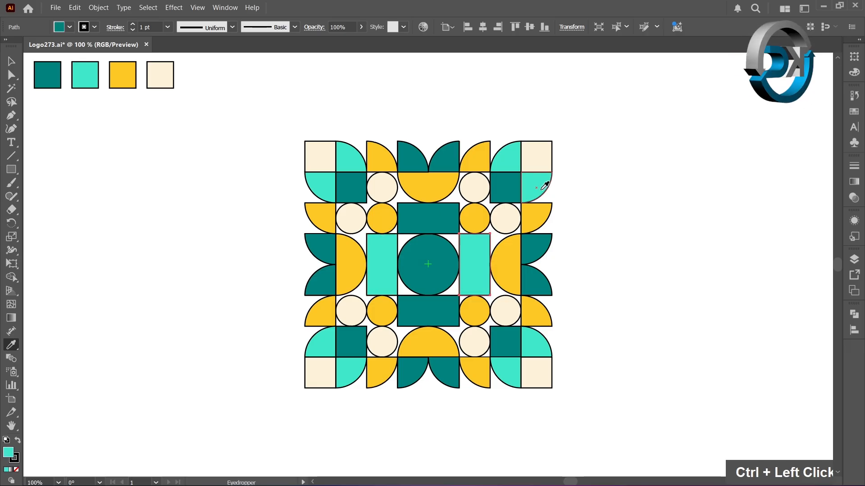
ctrl+click(448, 221)
click(514, 159)
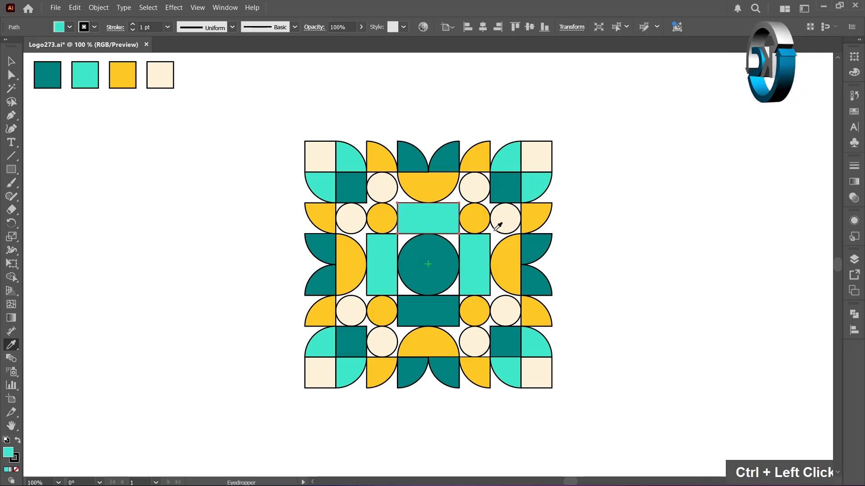
ctrl+click(447, 304)
click(469, 263)
key(v)
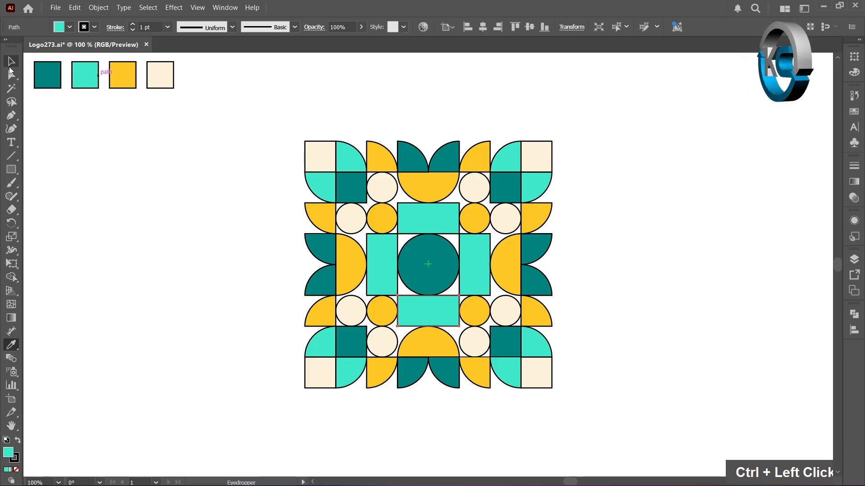
double_click(277, 176)
Expand the fill and stroke of the whole pattern and split it with the Pathfinder's Divide operation.
drag(286, 122, 574, 418)
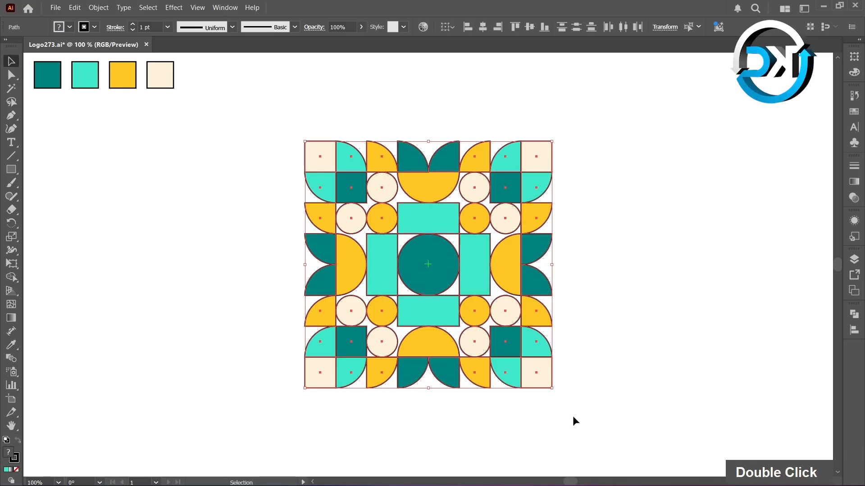
click(99, 7)
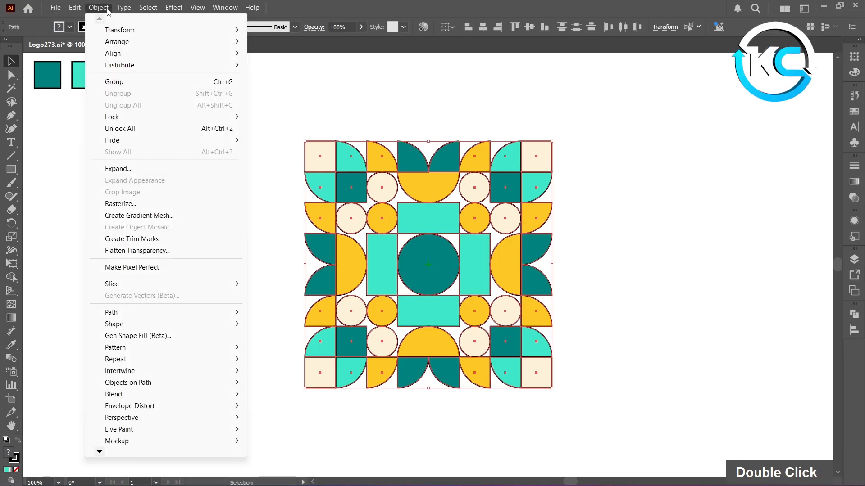
click(136, 171)
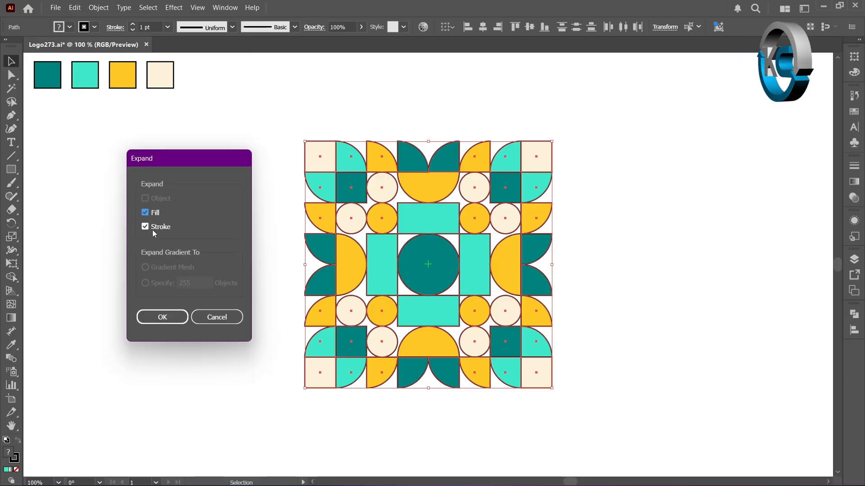
click(170, 323)
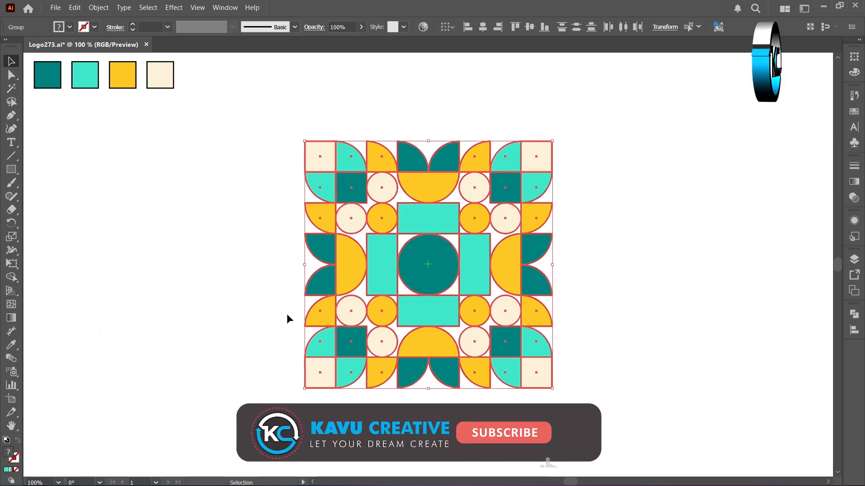
click(854, 313)
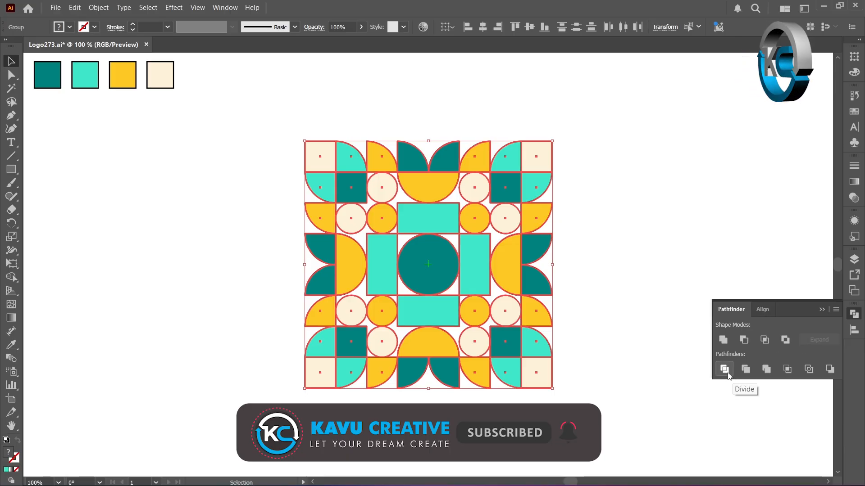
click(726, 373)
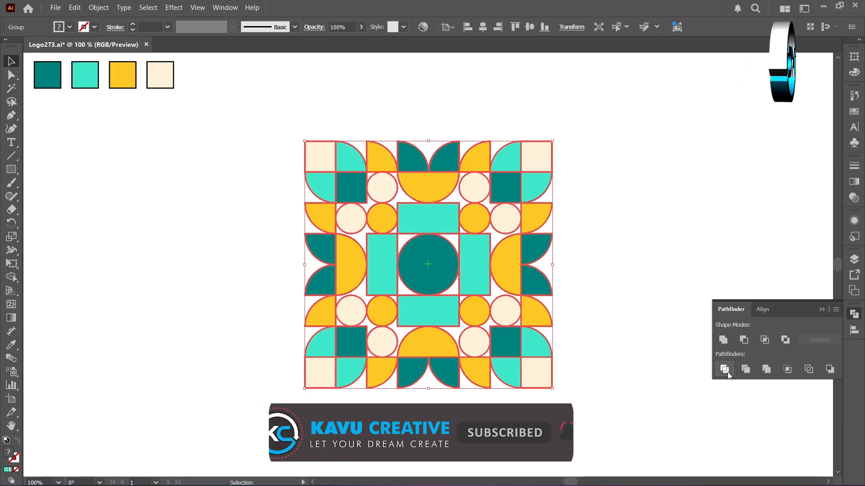
click(179, 288)
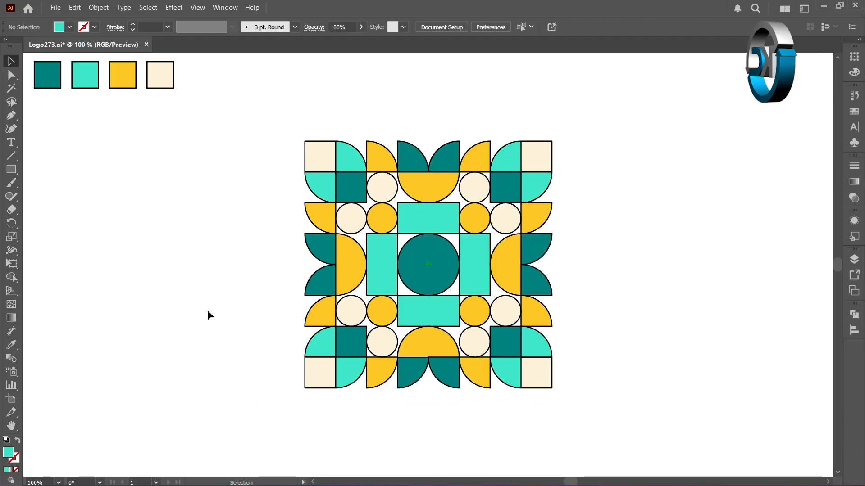
Select all the black outline pieces of the pattern with the Magic Wand and delete them.
click(14, 89)
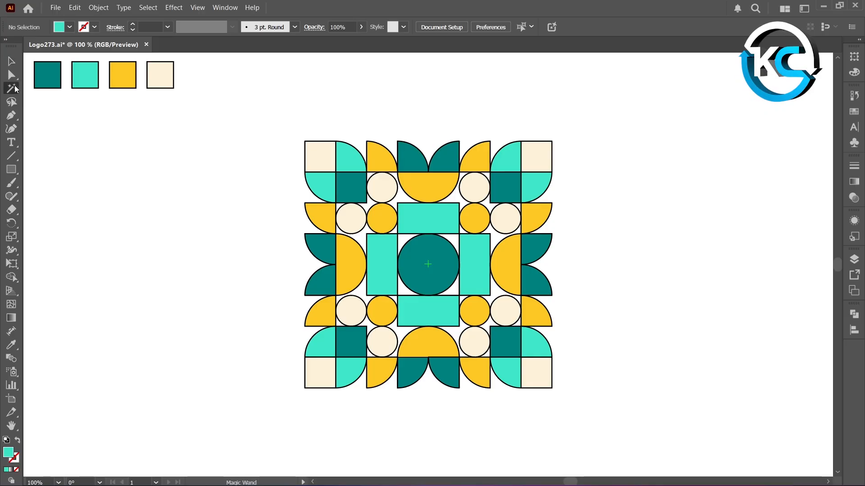
click(305, 152)
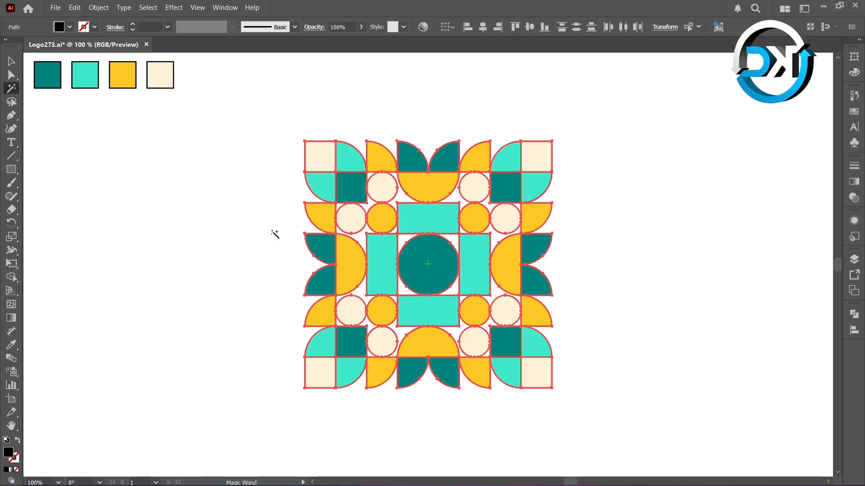
key(Delete)
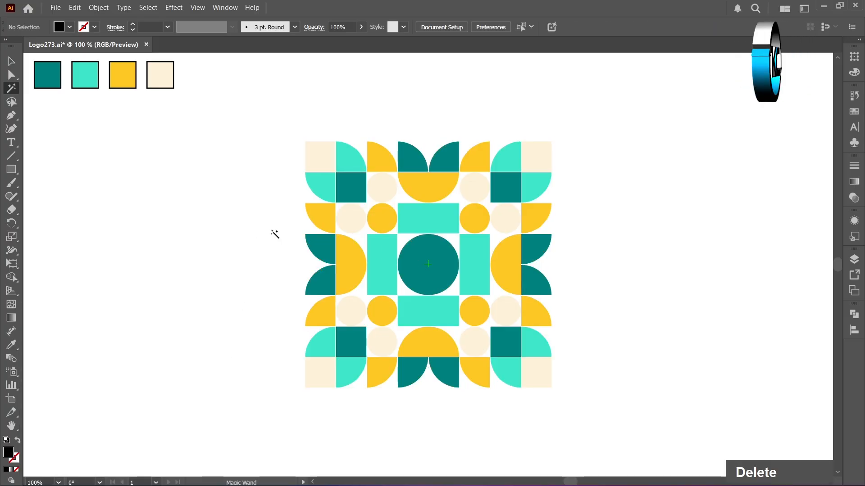
click(17, 65)
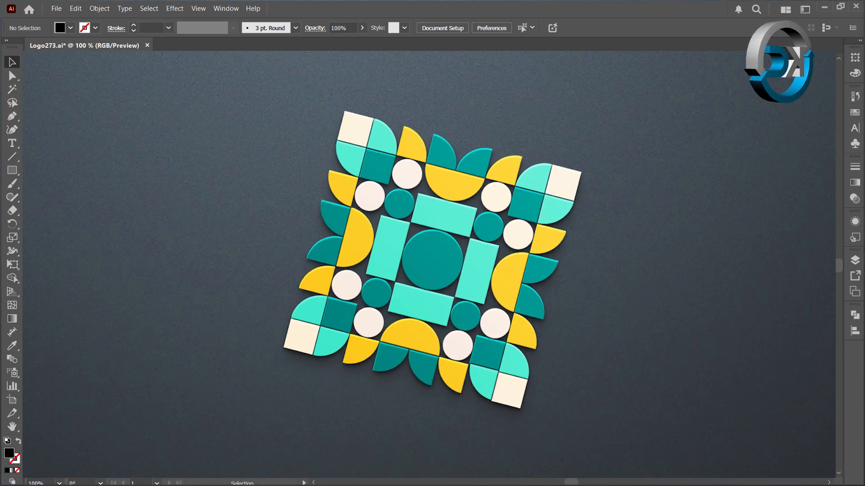